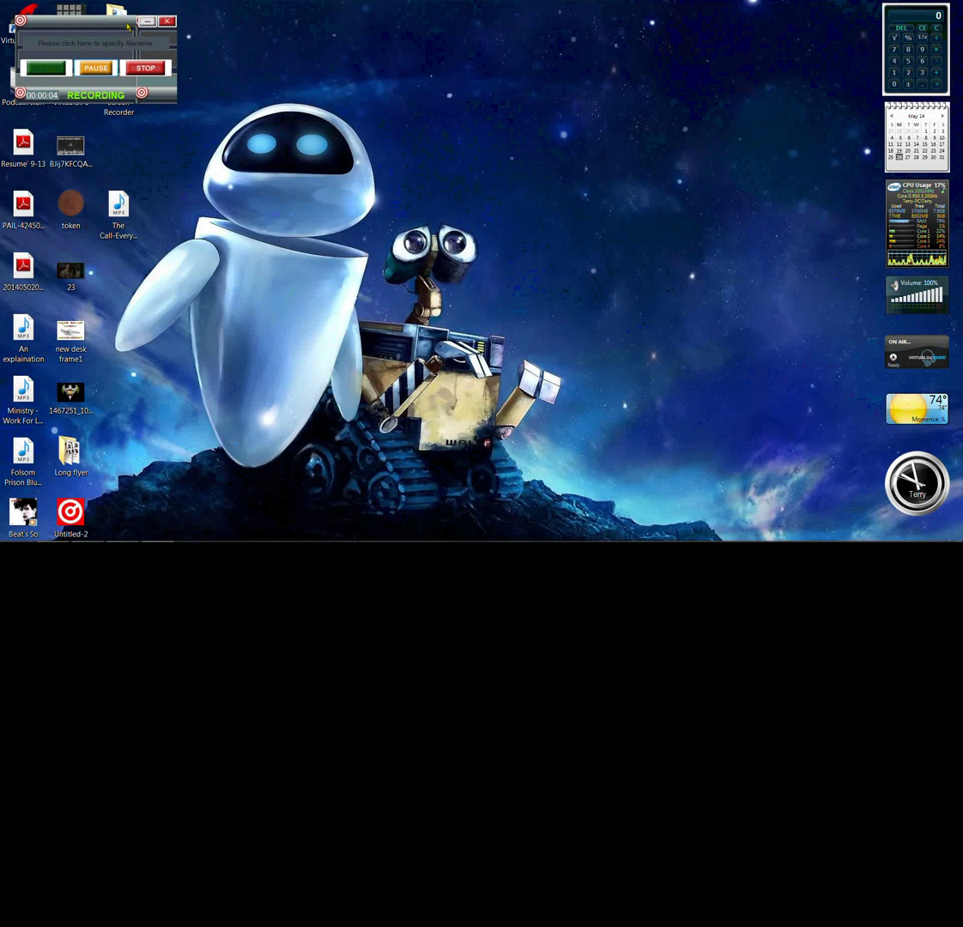
Minimize the Screen Recorder window to the taskbar, then open and close the Start menu
{"action": "left_click_drag", "start_coordinate": [127, 26], "coordinate": [142, 44]}
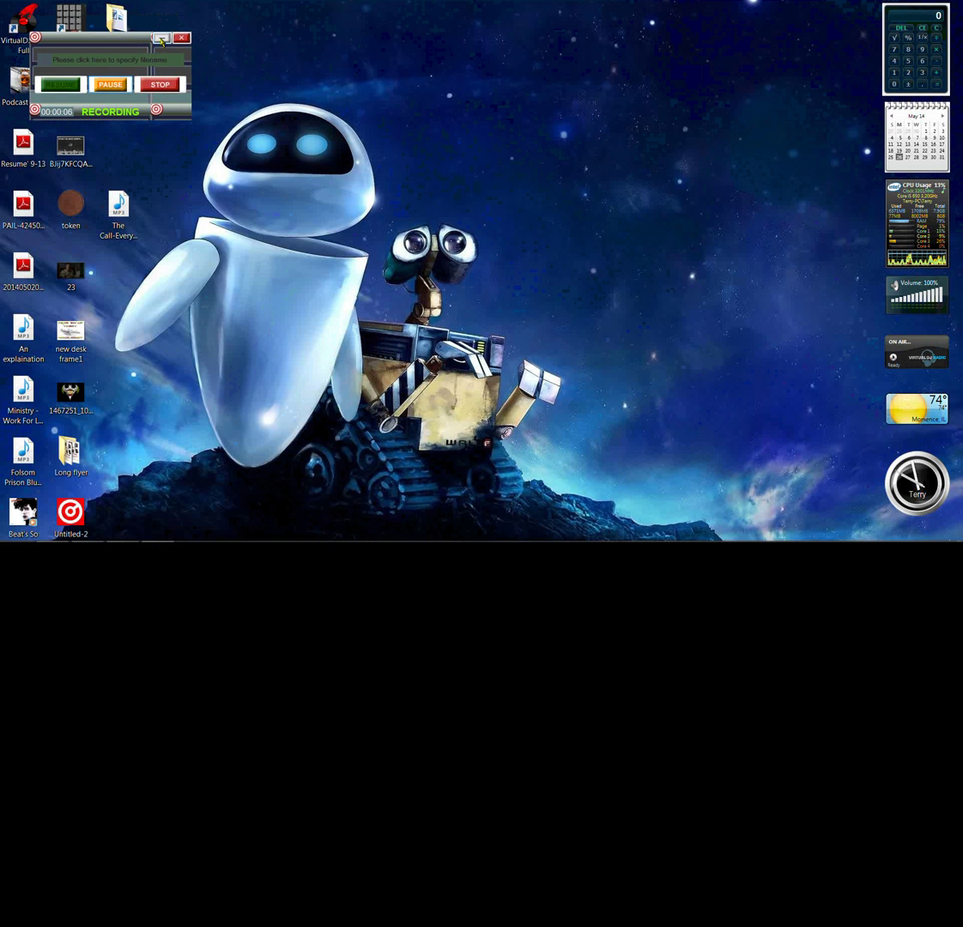
{"action": "left_click", "coordinate": [162, 39]}
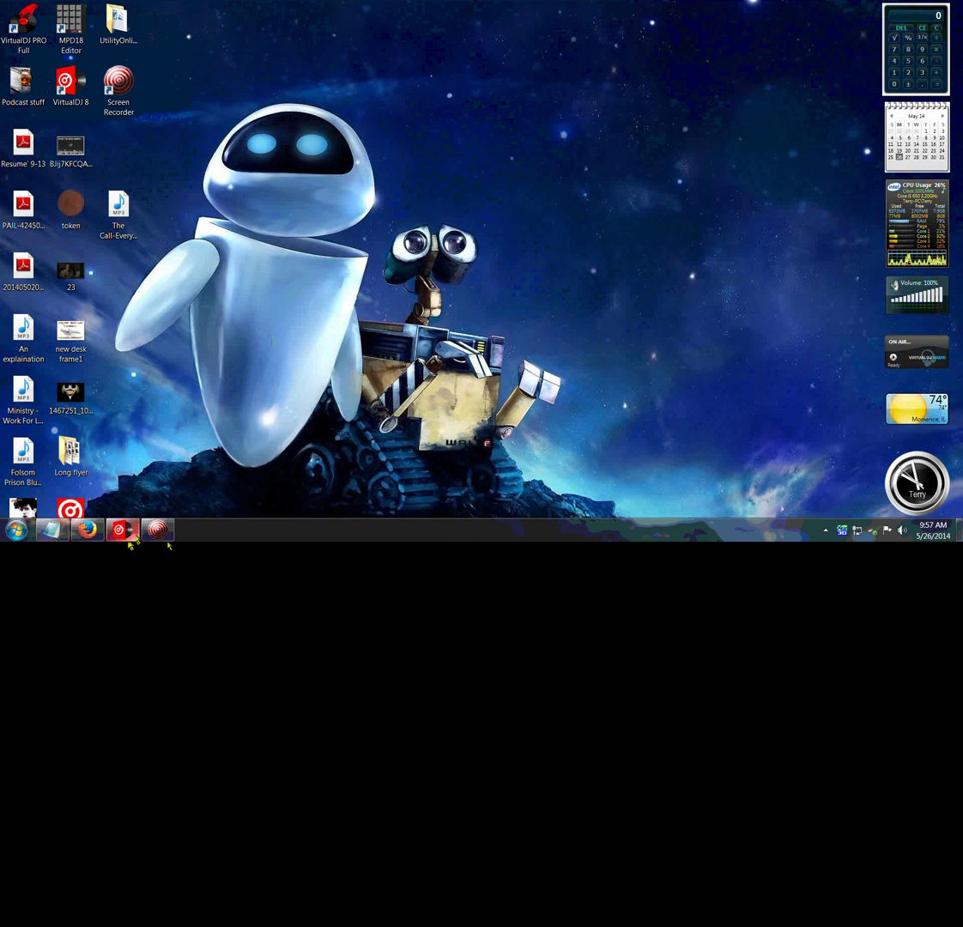
{"action": "left_click", "coordinate": [157, 530]}
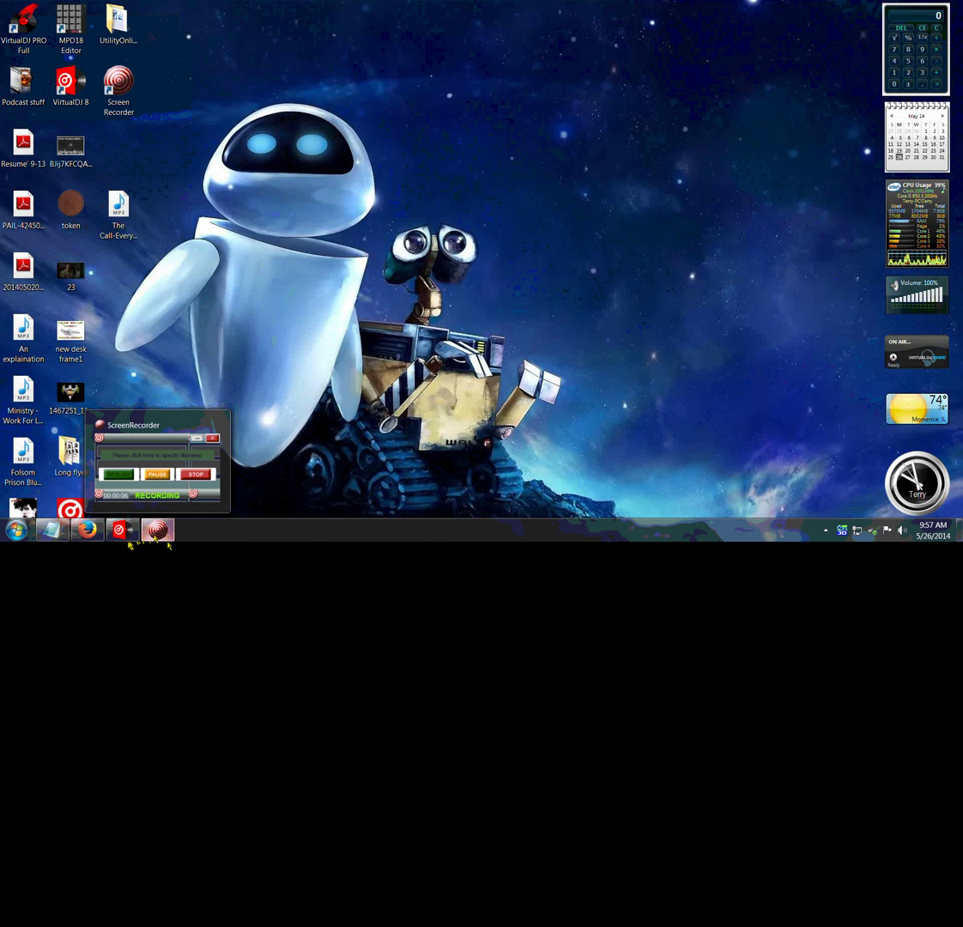
{"action": "left_click", "coordinate": [197, 438]}
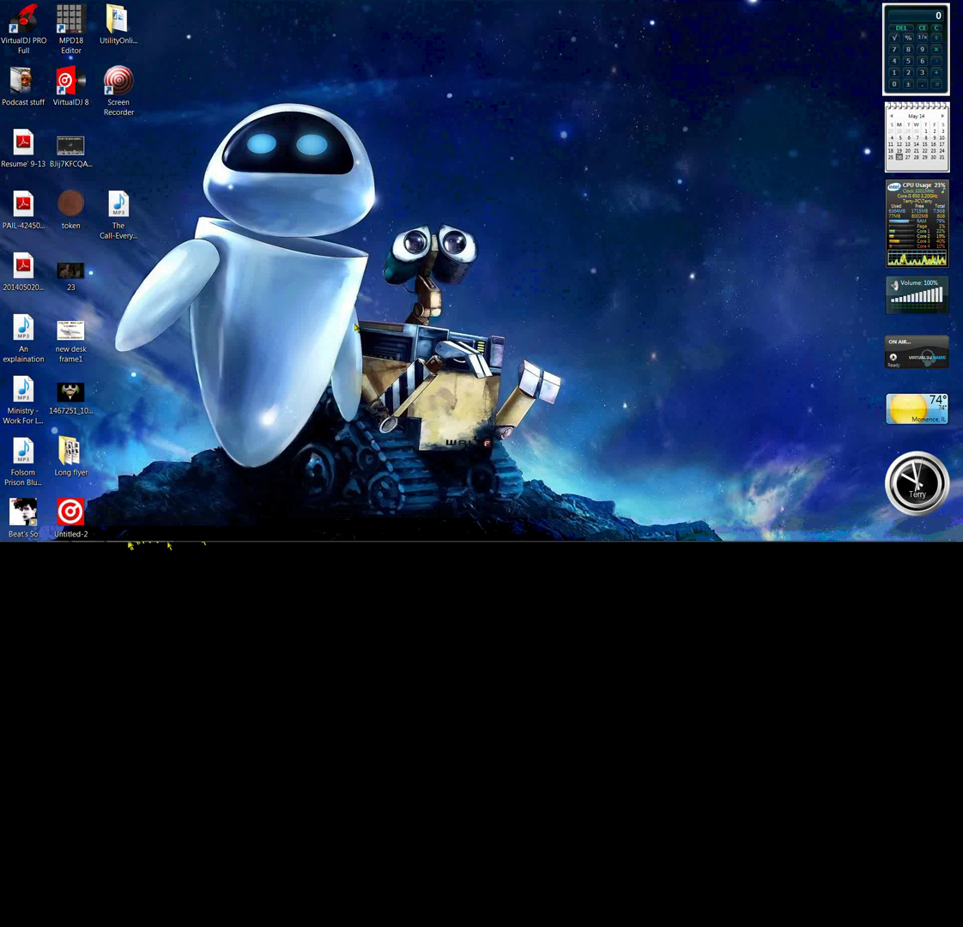
{"action": "left_click", "coordinate": [5, 537]}
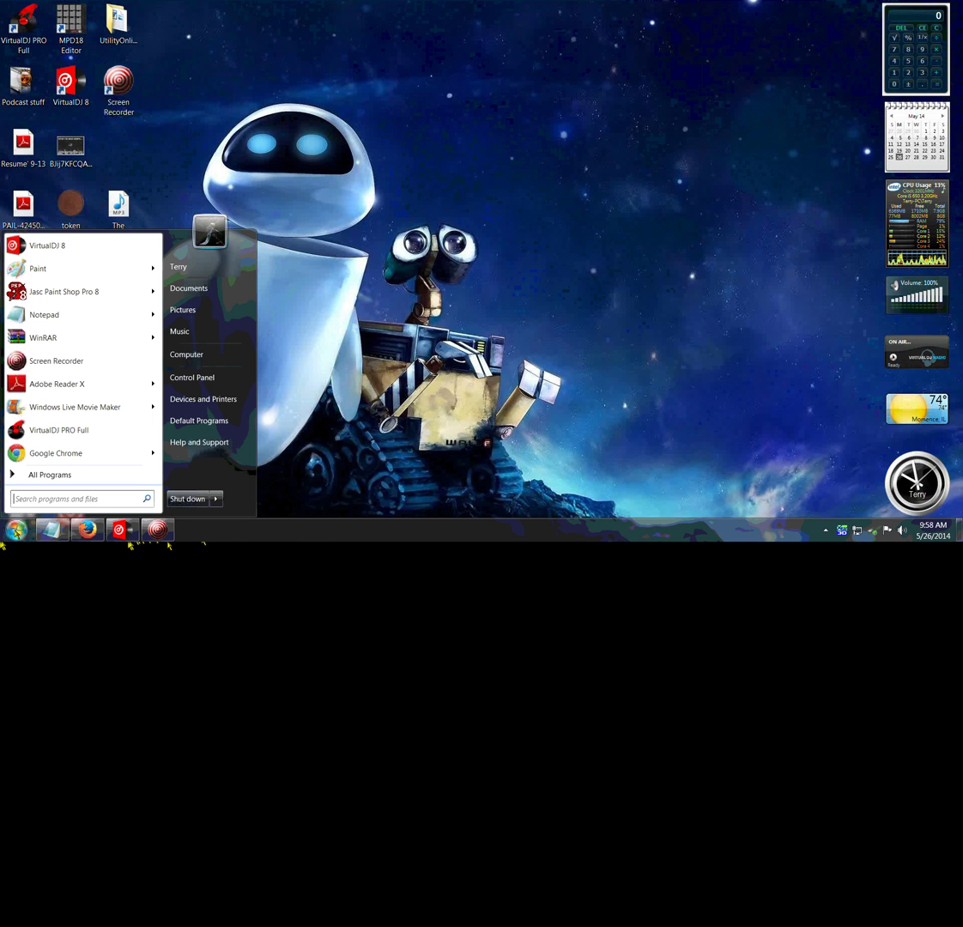
{"action": "left_click", "coordinate": [375, 338]}
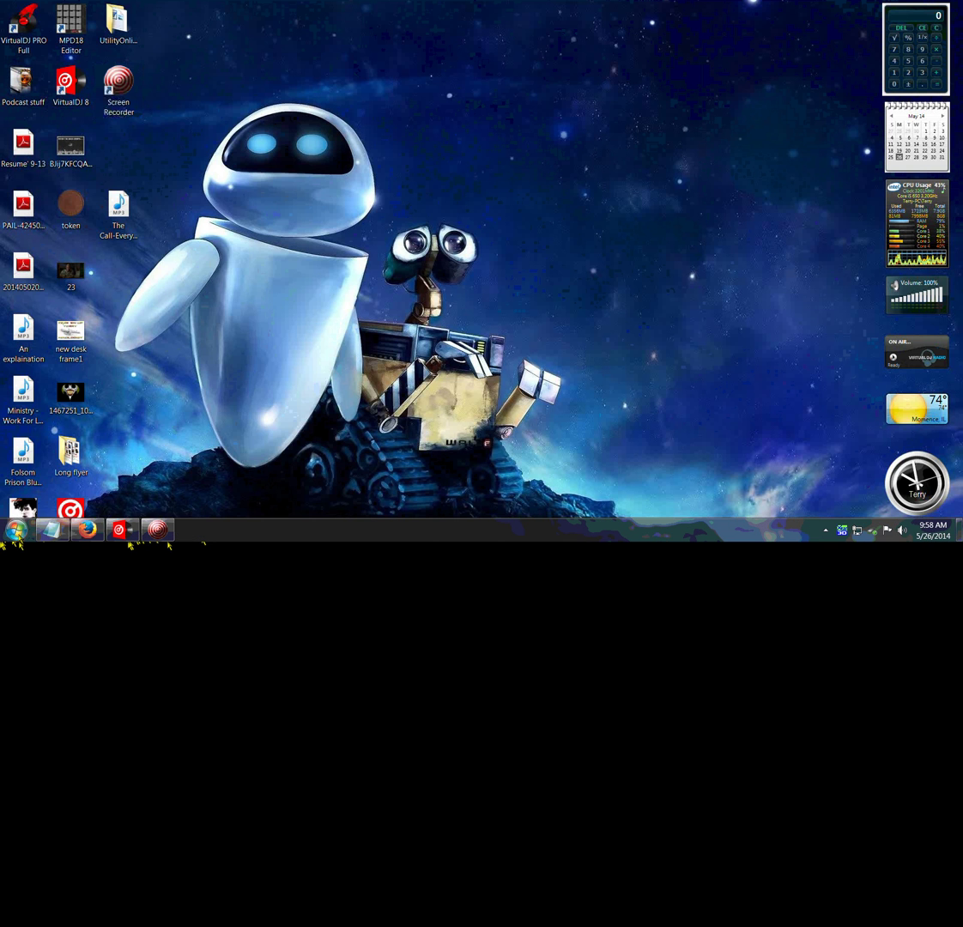
Browse the VirtualDJ user guide PDFs in Documents\VirtualDJ, then close Explorer
{"action": "left_click", "coordinate": [16, 530]}
{"action": "left_click", "coordinate": [190, 286]}
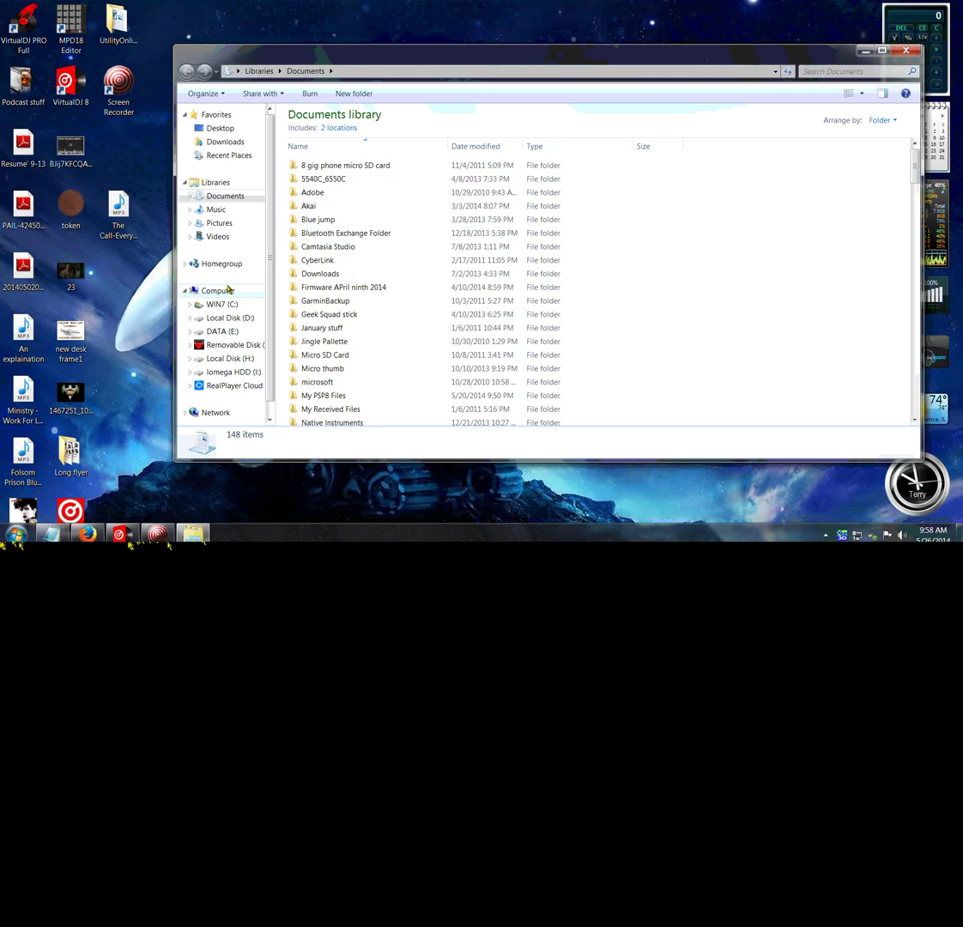
{"action": "scroll", "coordinate": [494, 250], "scroll_direction": "down", "scroll_amount": 3}
{"action": "scroll", "coordinate": [494, 251], "scroll_direction": "down", "scroll_amount": 4}
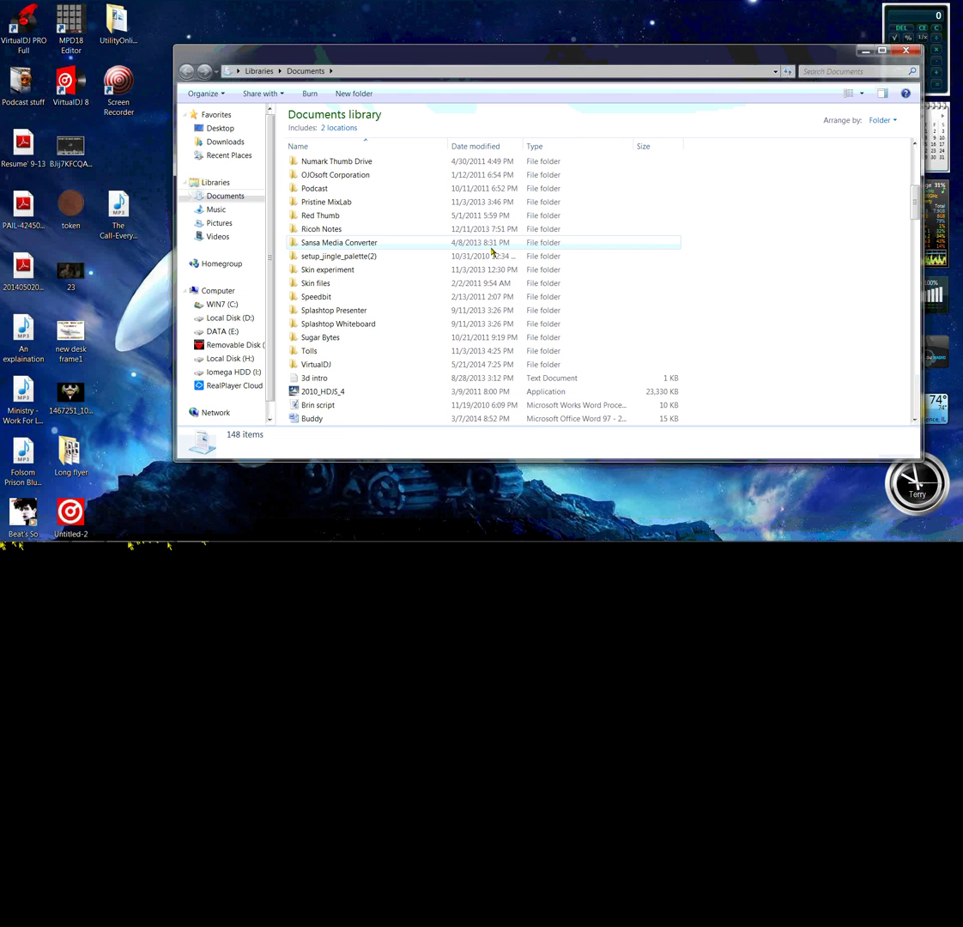
{"action": "double_click", "coordinate": [328, 367]}
{"action": "scroll", "coordinate": [377, 344], "scroll_direction": "down", "scroll_amount": 2}
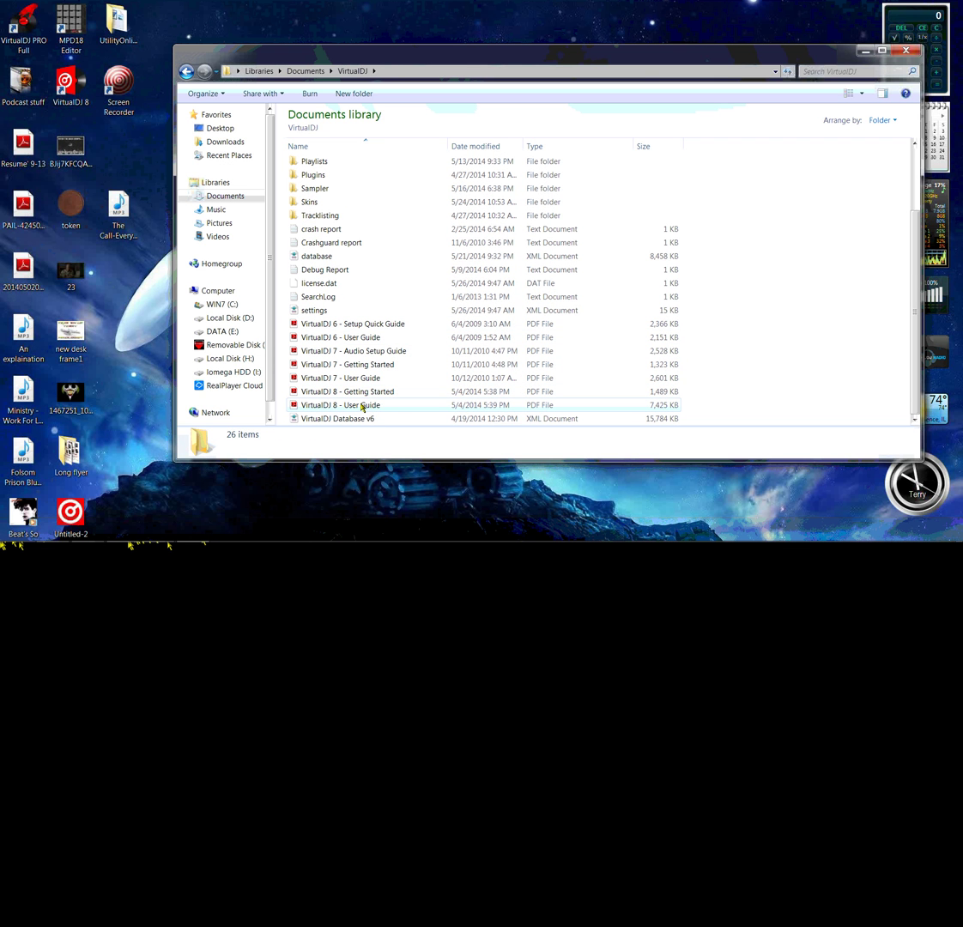
{"action": "mouse_move", "coordinate": [341, 405]}
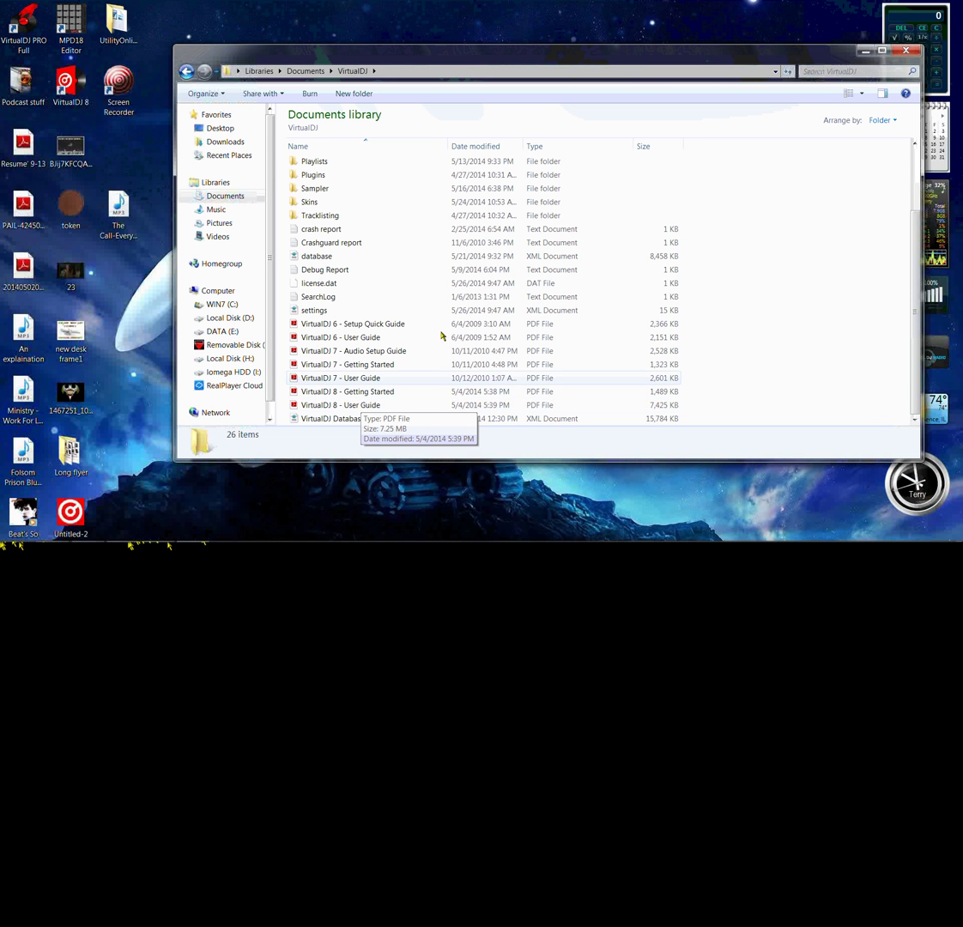
{"action": "left_click", "coordinate": [905, 50]}
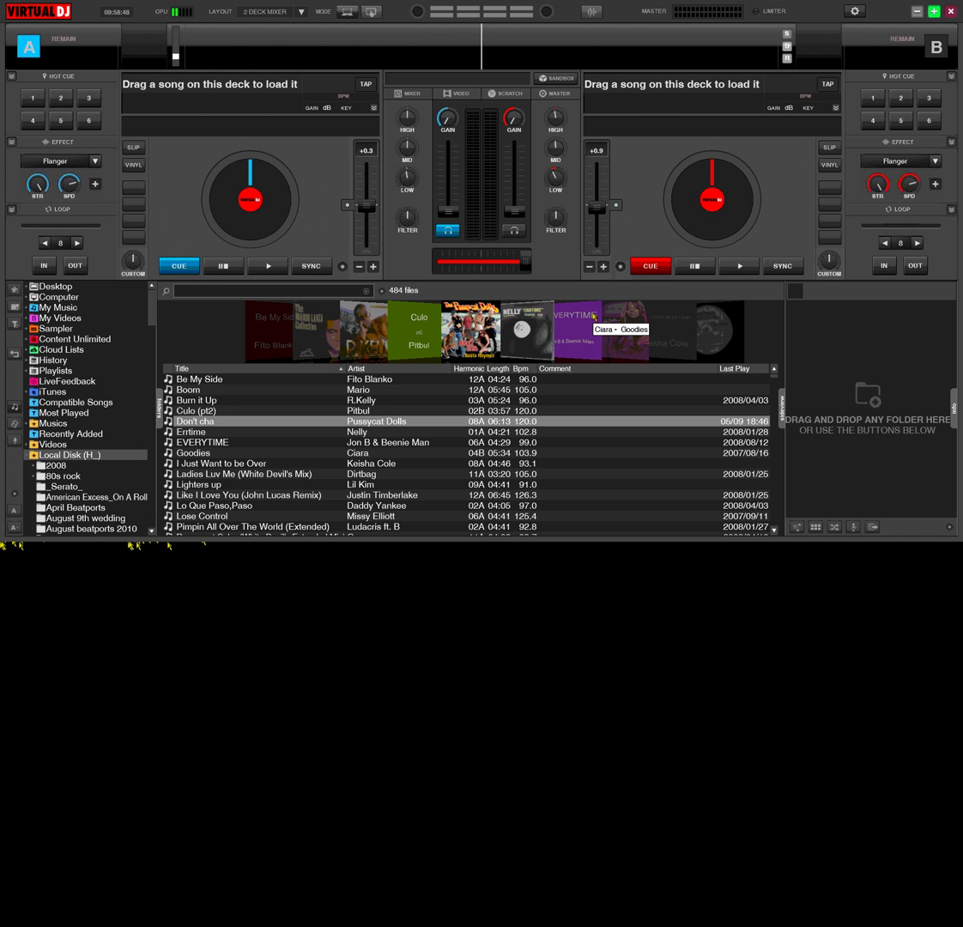
Open VirtualDJ's Options & Tweaks, browse the skins group, then expand and collapse the options group
{"action": "left_click", "coordinate": [855, 11]}
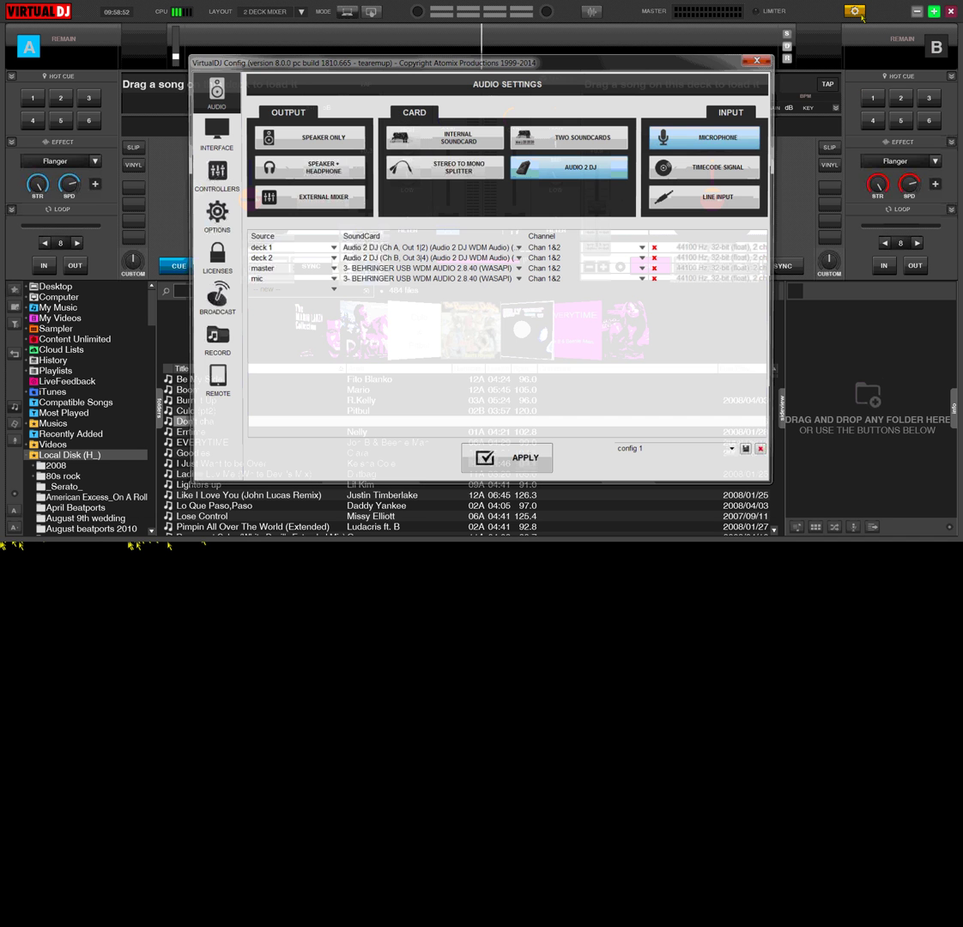
{"action": "left_click", "coordinate": [213, 210]}
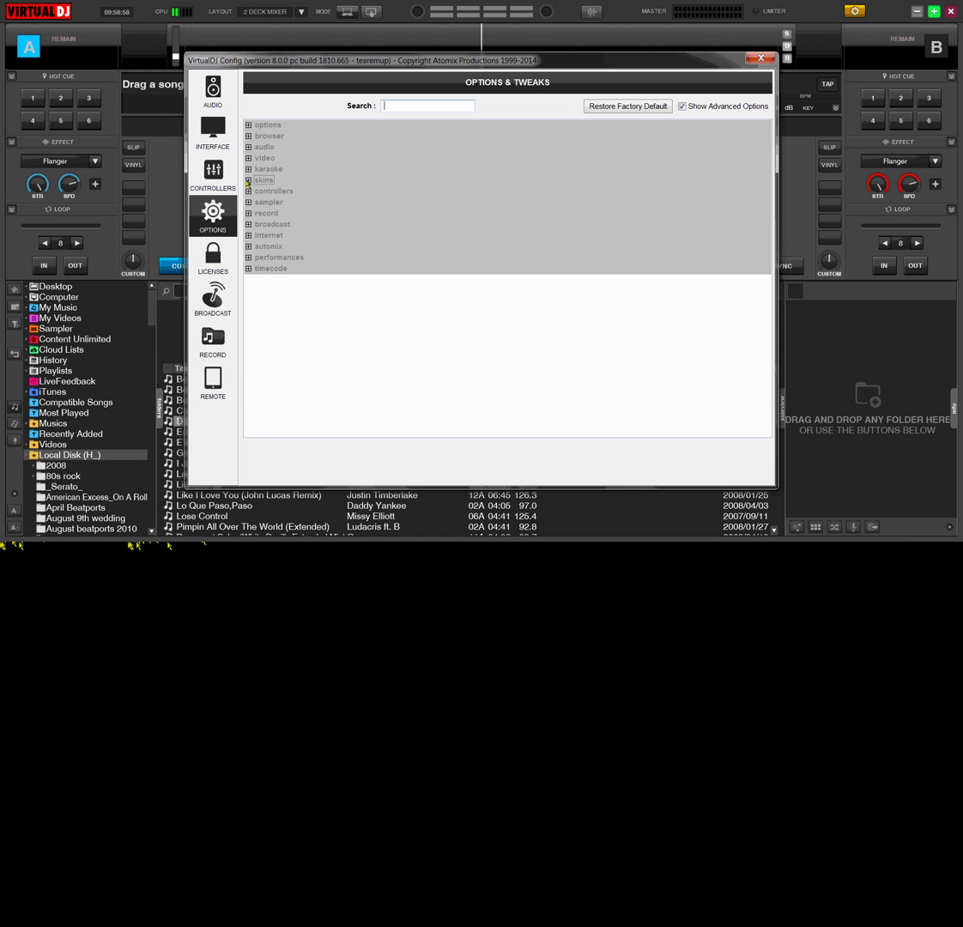
{"action": "left_click", "coordinate": [248, 181]}
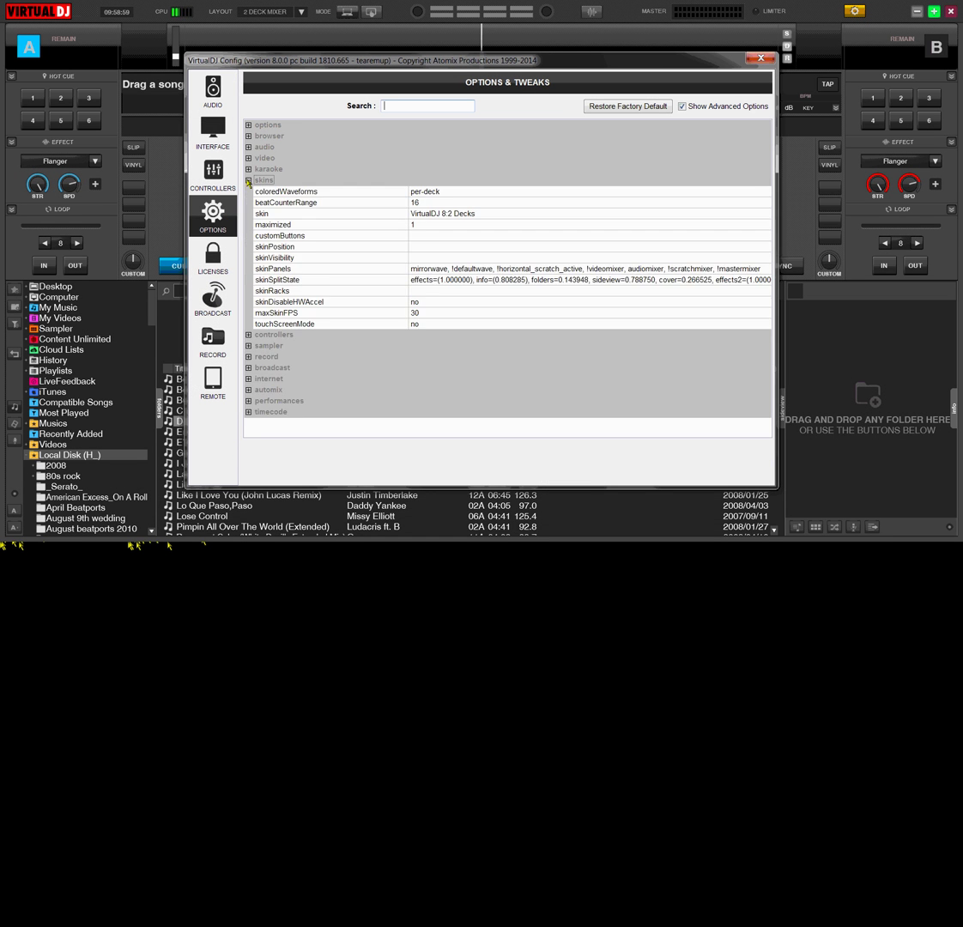
{"action": "left_click", "coordinate": [452, 218]}
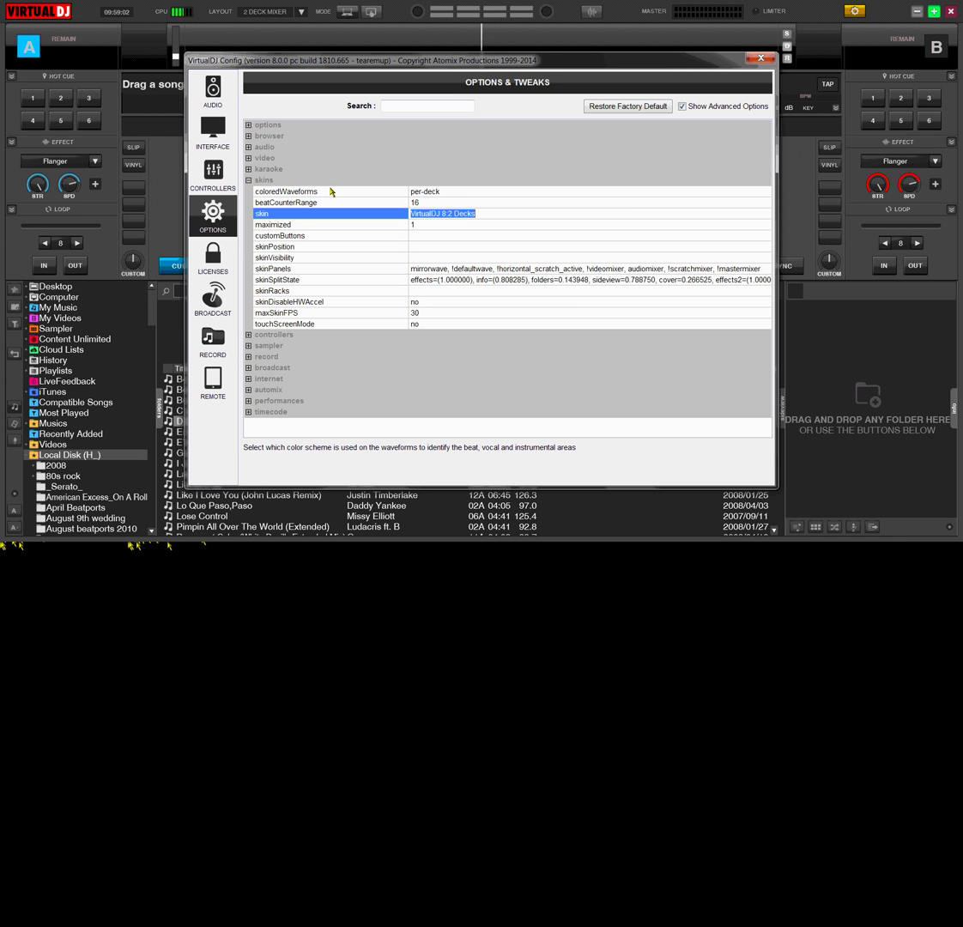
{"action": "left_click", "coordinate": [249, 181]}
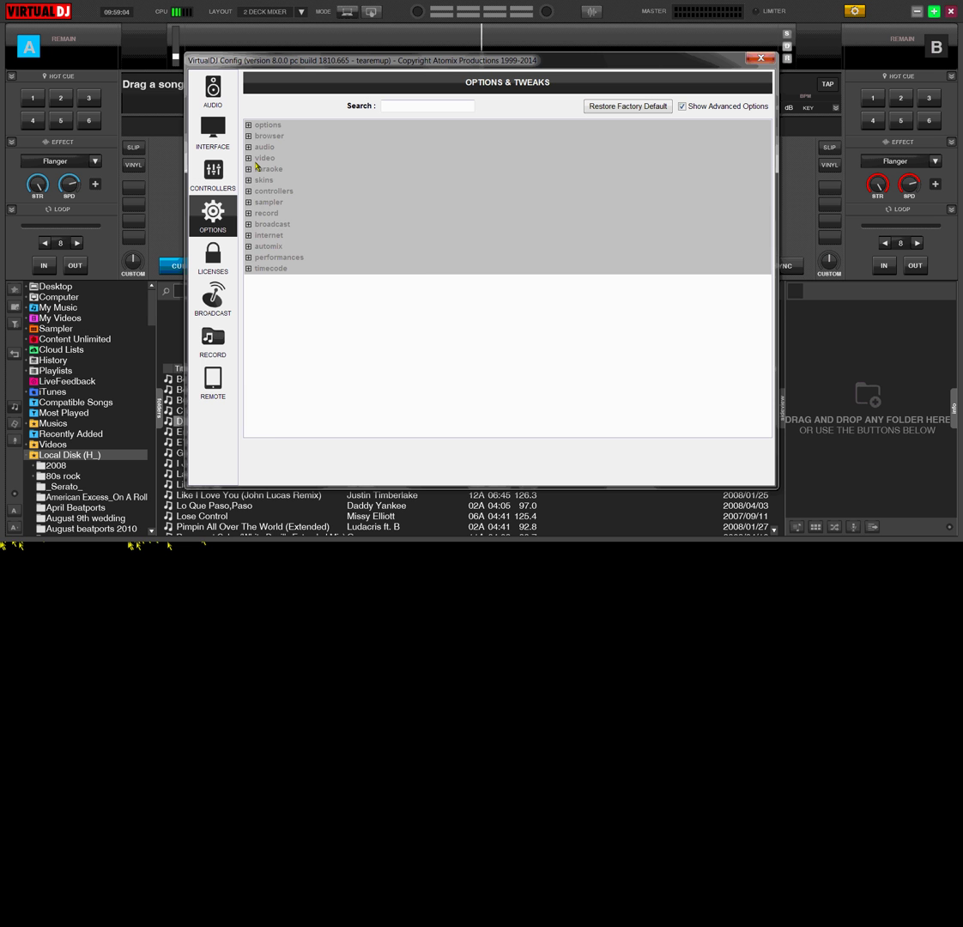
{"action": "left_click", "coordinate": [248, 125]}
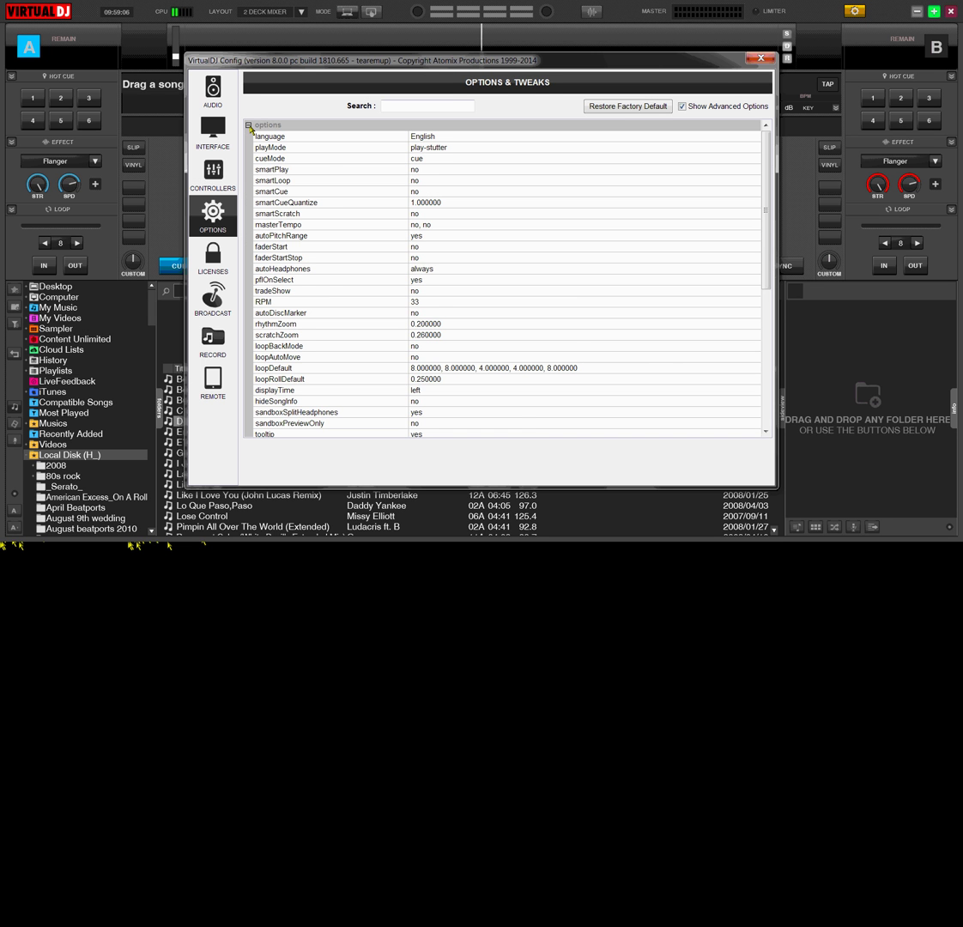
{"action": "scroll", "coordinate": [525, 204], "scroll_direction": "down", "scroll_amount": 5}
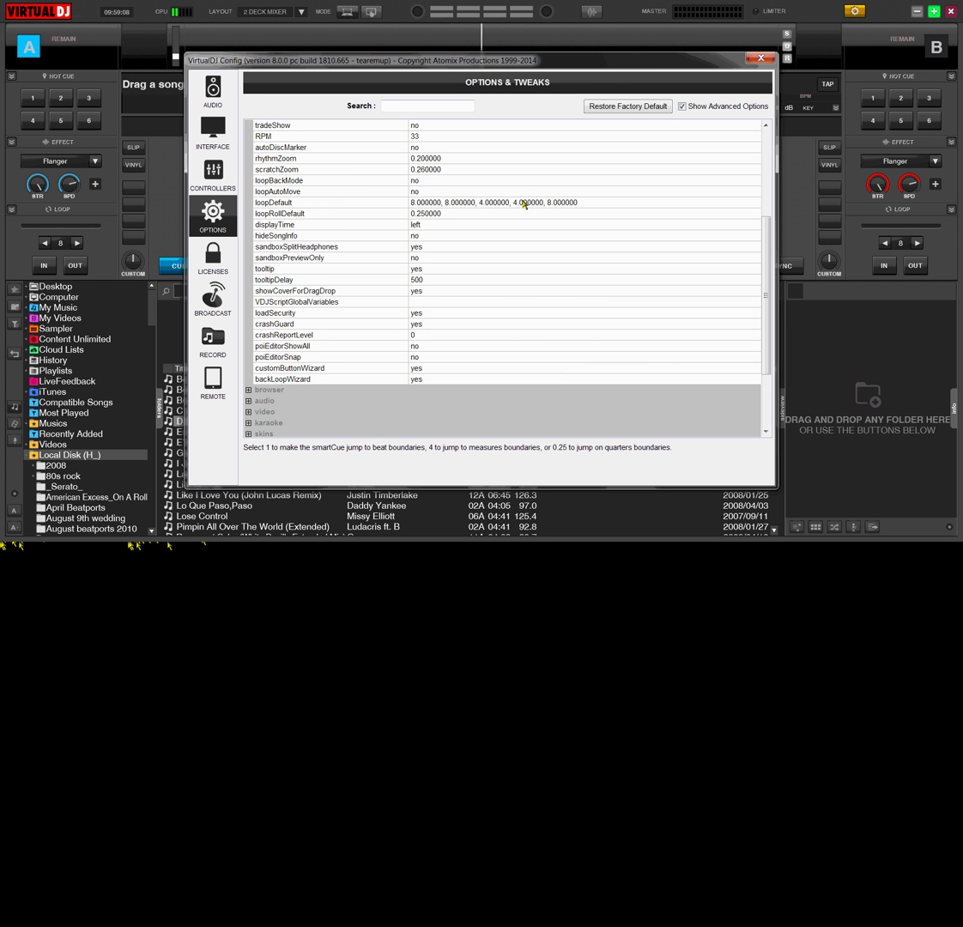
{"action": "scroll", "coordinate": [524, 204], "scroll_direction": "up", "scroll_amount": 3}
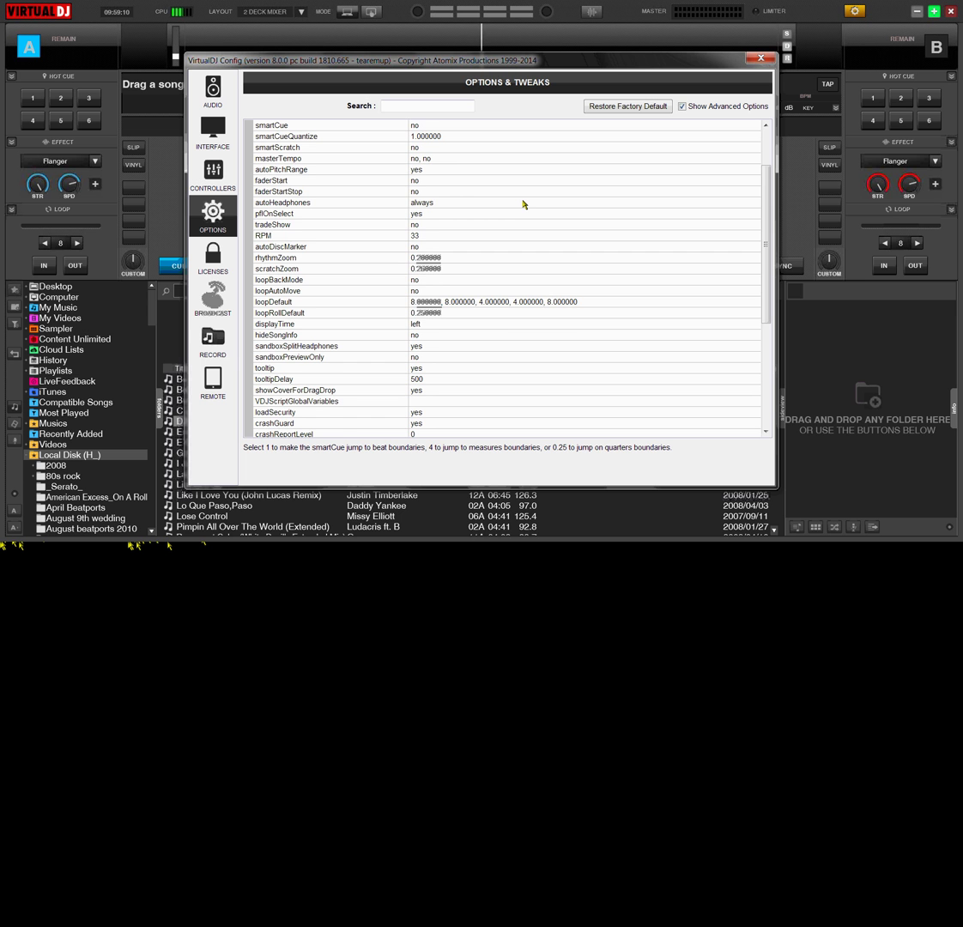
{"action": "scroll", "coordinate": [524, 204], "scroll_direction": "up", "scroll_amount": 1}
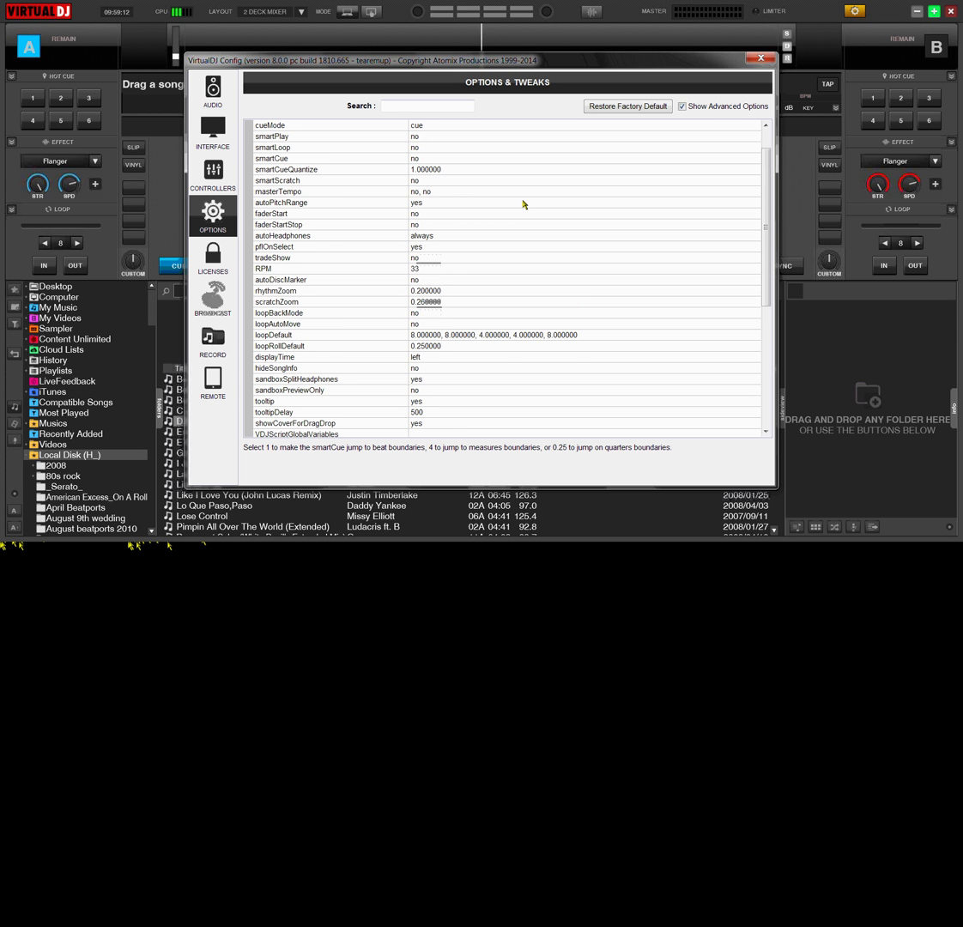
{"action": "scroll", "coordinate": [524, 204], "scroll_direction": "up", "scroll_amount": 1}
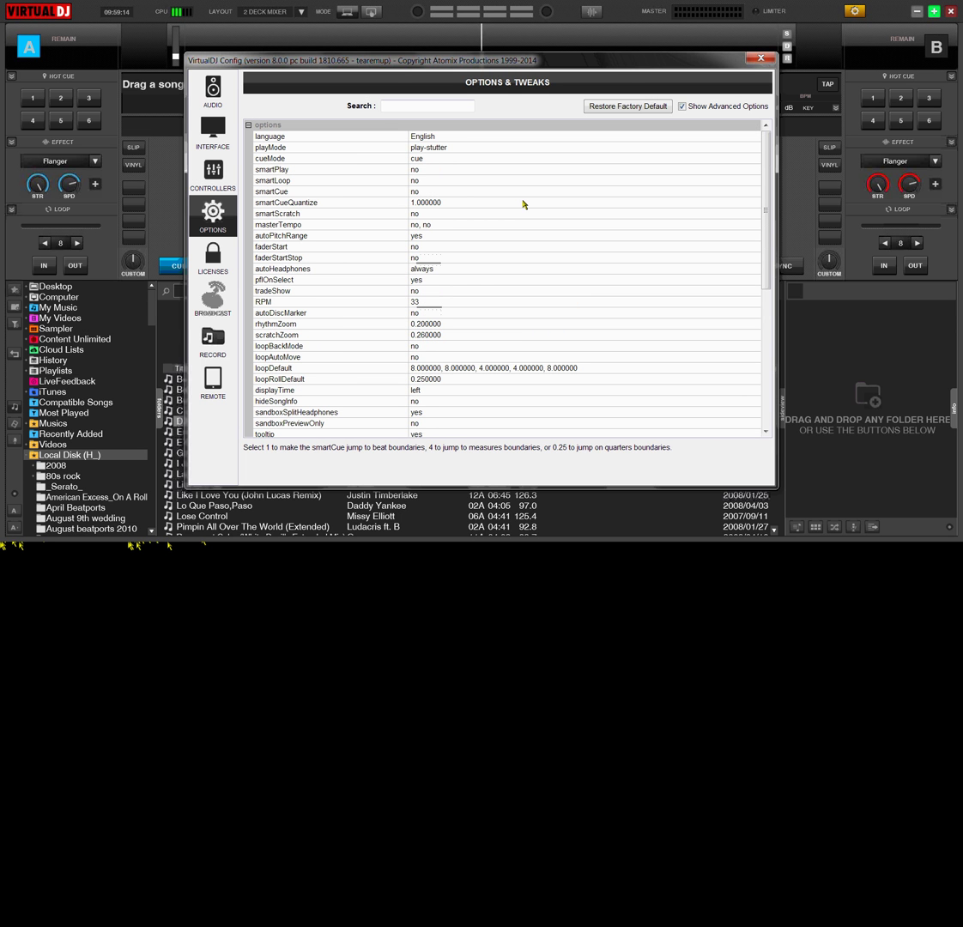
{"action": "left_click", "coordinate": [249, 125]}
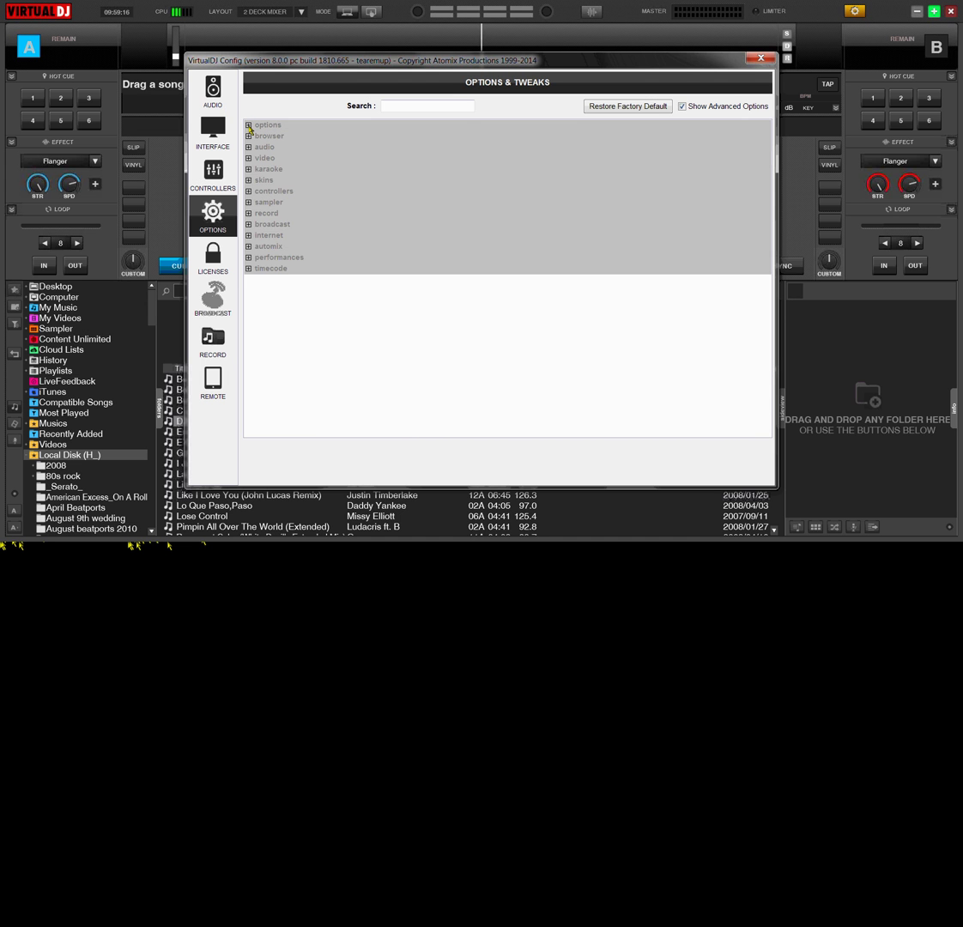
Expand the audio category and set autoGain to 'auto'
{"action": "left_click", "coordinate": [248, 146]}
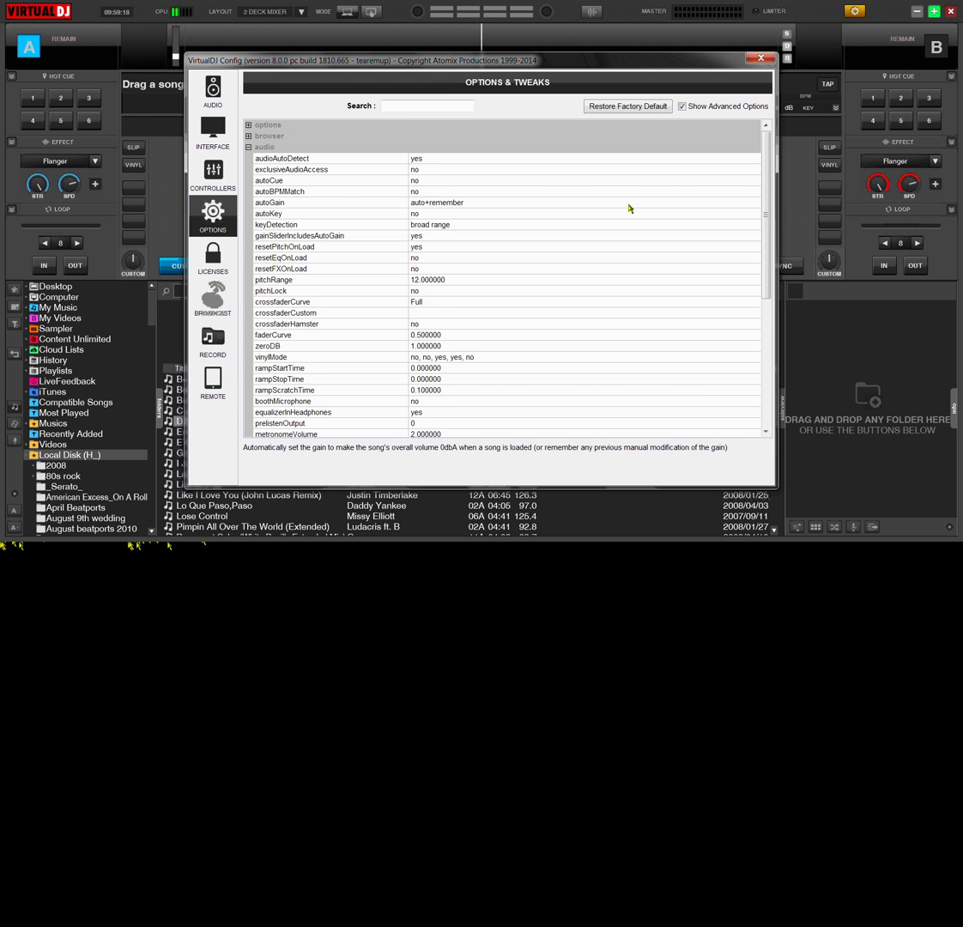
{"action": "scroll", "coordinate": [630, 208], "scroll_direction": "down", "scroll_amount": 1}
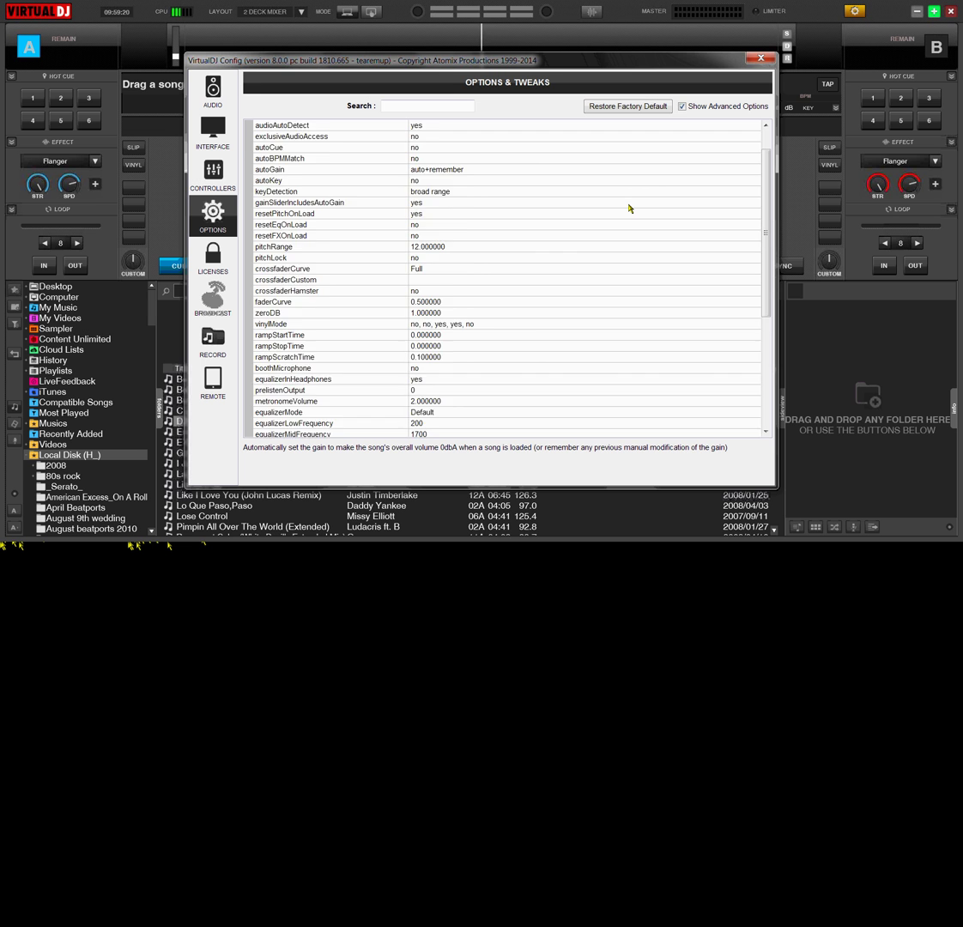
{"action": "scroll", "coordinate": [629, 207], "scroll_direction": "down", "scroll_amount": 4}
{"action": "scroll", "coordinate": [630, 208], "scroll_direction": "down", "scroll_amount": 1}
{"action": "scroll", "coordinate": [629, 207], "scroll_direction": "up", "scroll_amount": 5}
{"action": "scroll", "coordinate": [629, 207], "scroll_direction": "up", "scroll_amount": 1}
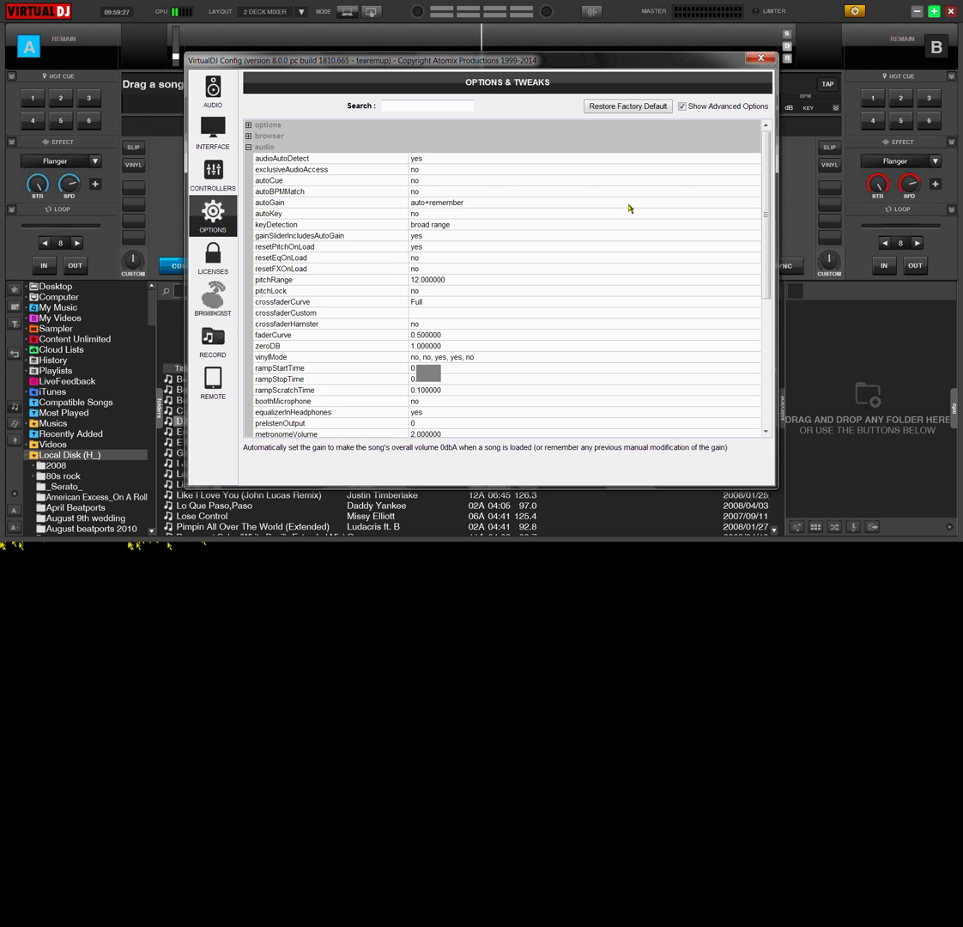
{"action": "left_click", "coordinate": [456, 201]}
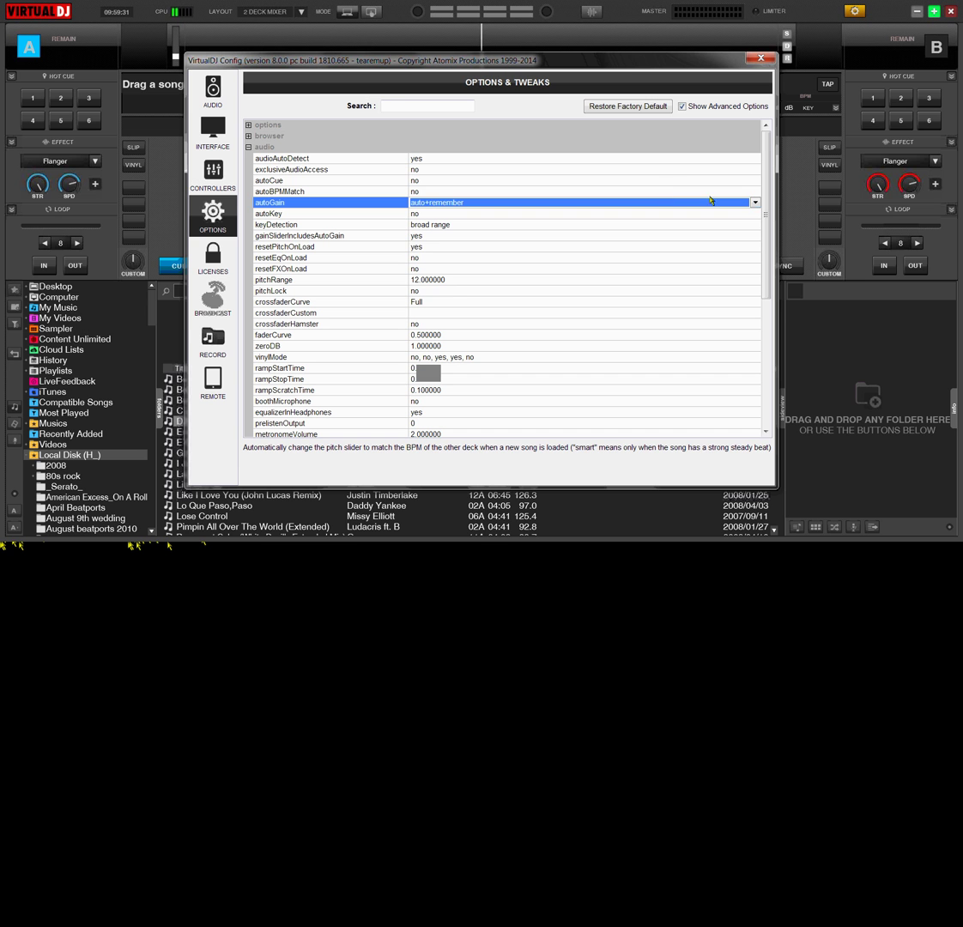
{"action": "left_click", "coordinate": [754, 202]}
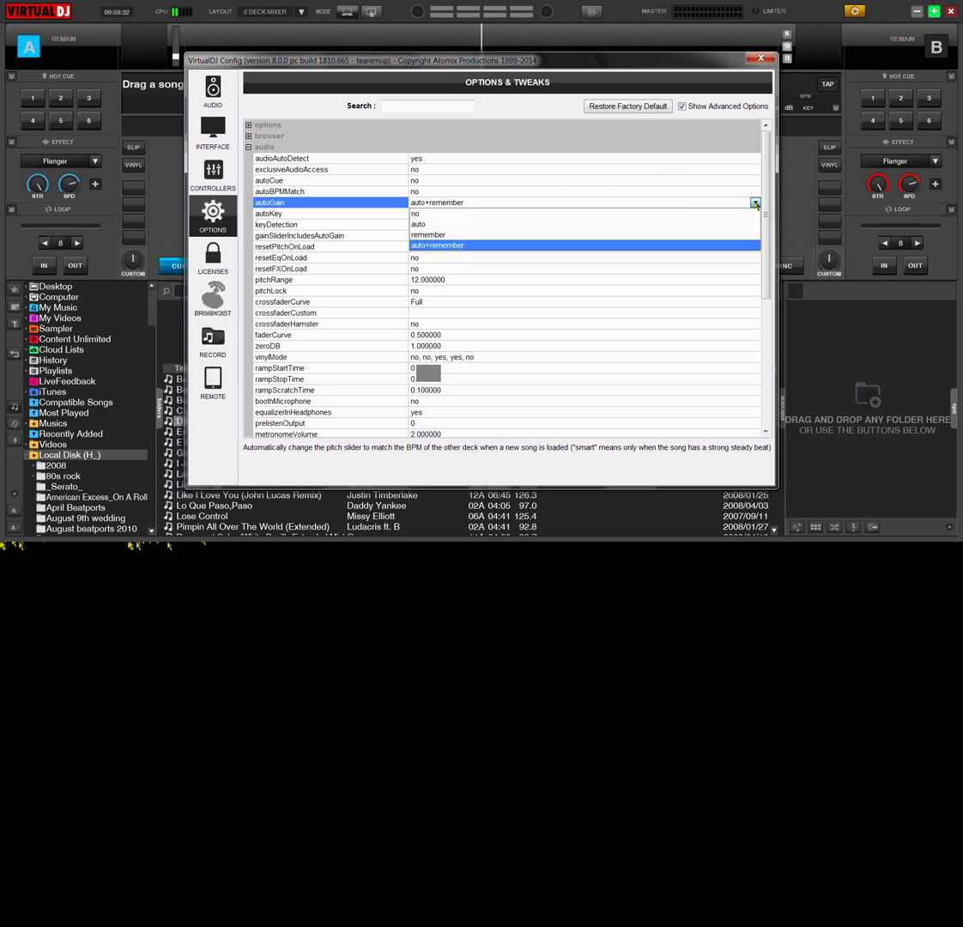
{"action": "left_click", "coordinate": [622, 225]}
Leave resetPitchOnLoad at 'yes' and collapse the audio category
{"action": "left_click", "coordinate": [676, 249]}
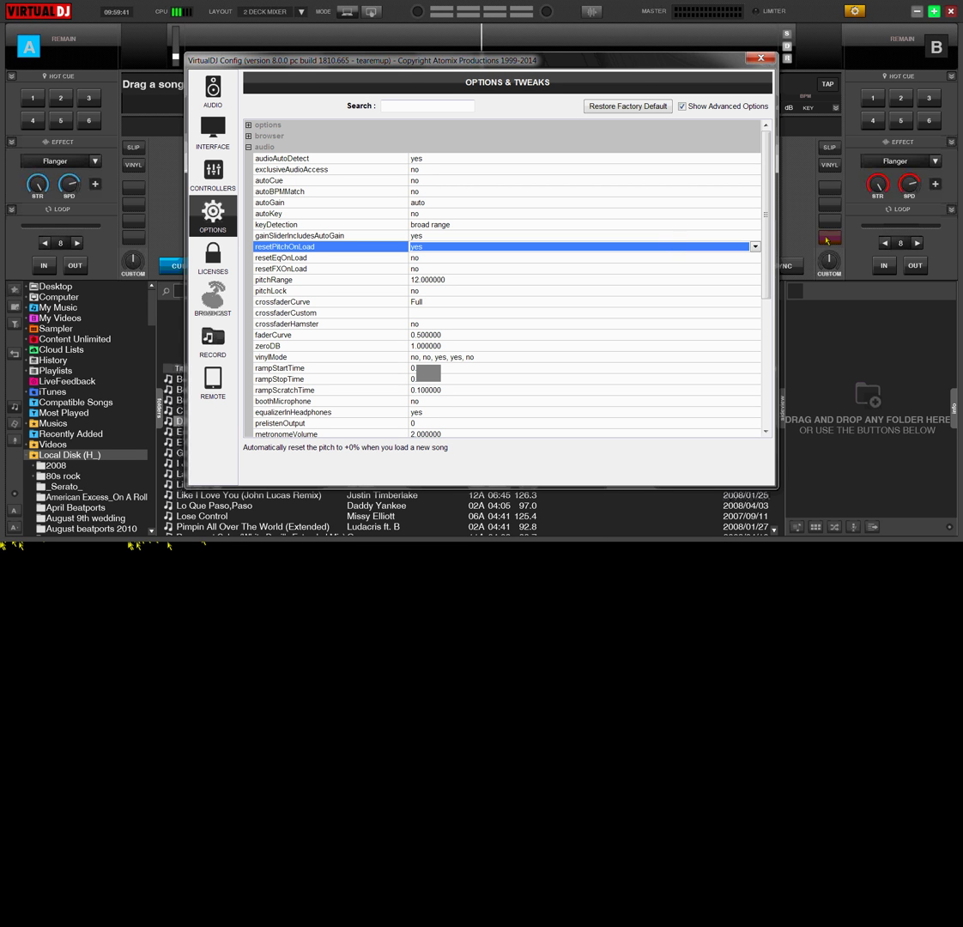
{"action": "left_click", "coordinate": [755, 246]}
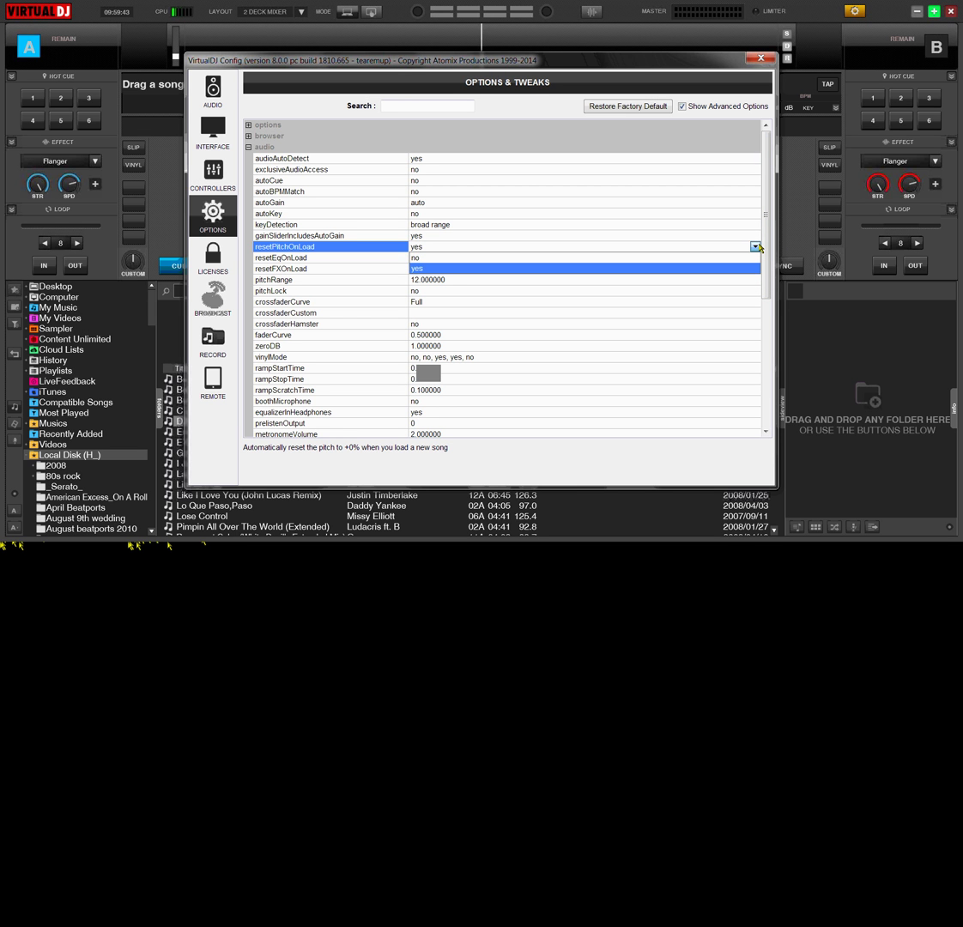
{"action": "left_click", "coordinate": [756, 247]}
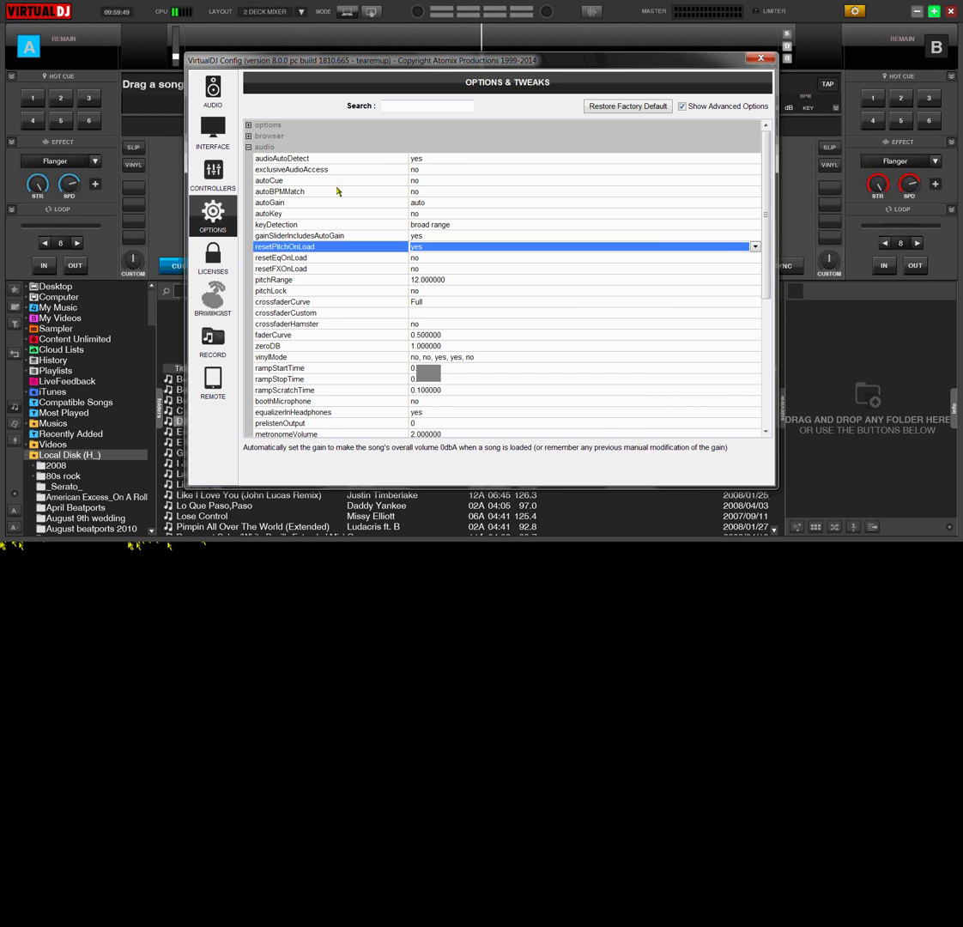
{"action": "left_click", "coordinate": [251, 147]}
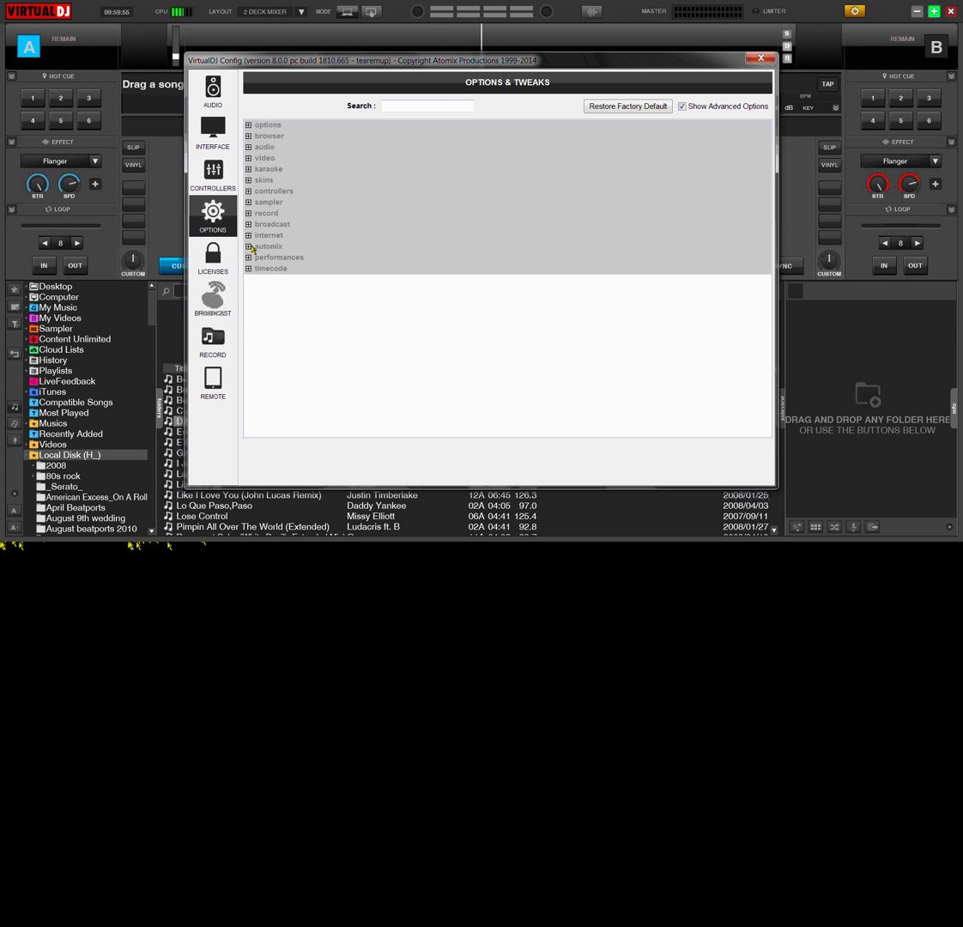
Expand and collapse the automix category, then close the Config window
{"action": "left_click", "coordinate": [249, 247]}
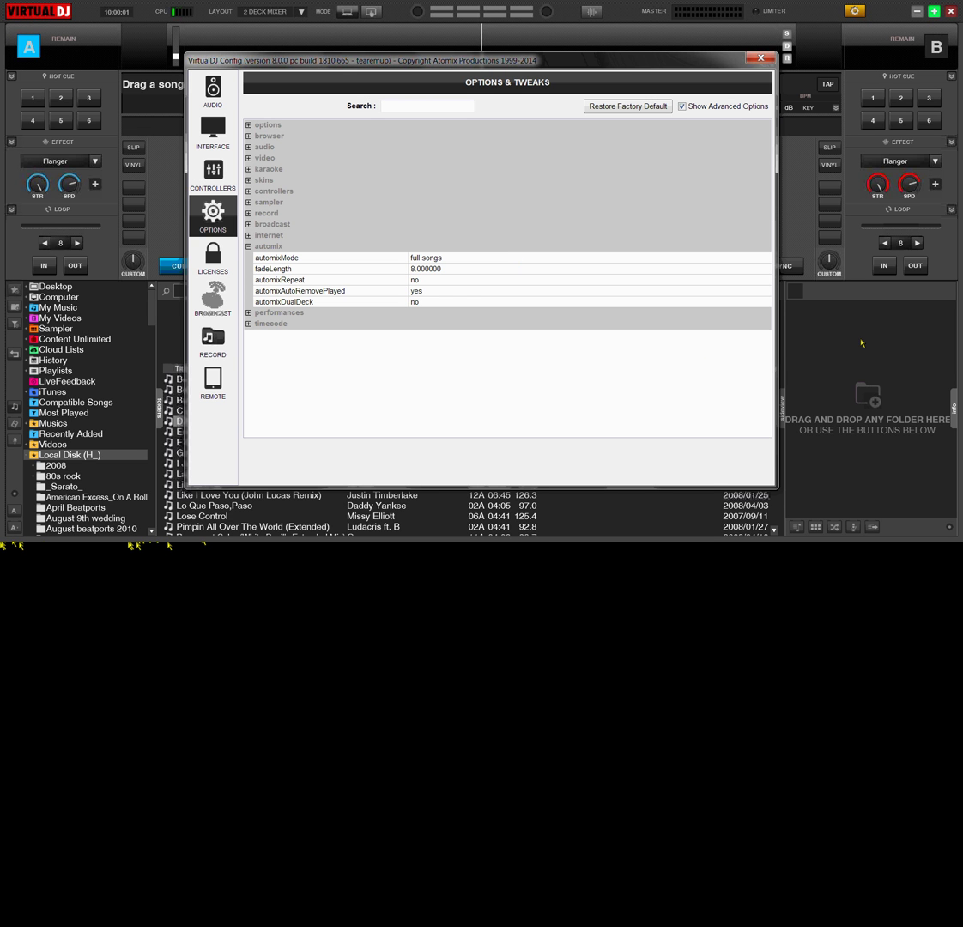
{"action": "left_click", "coordinate": [249, 246]}
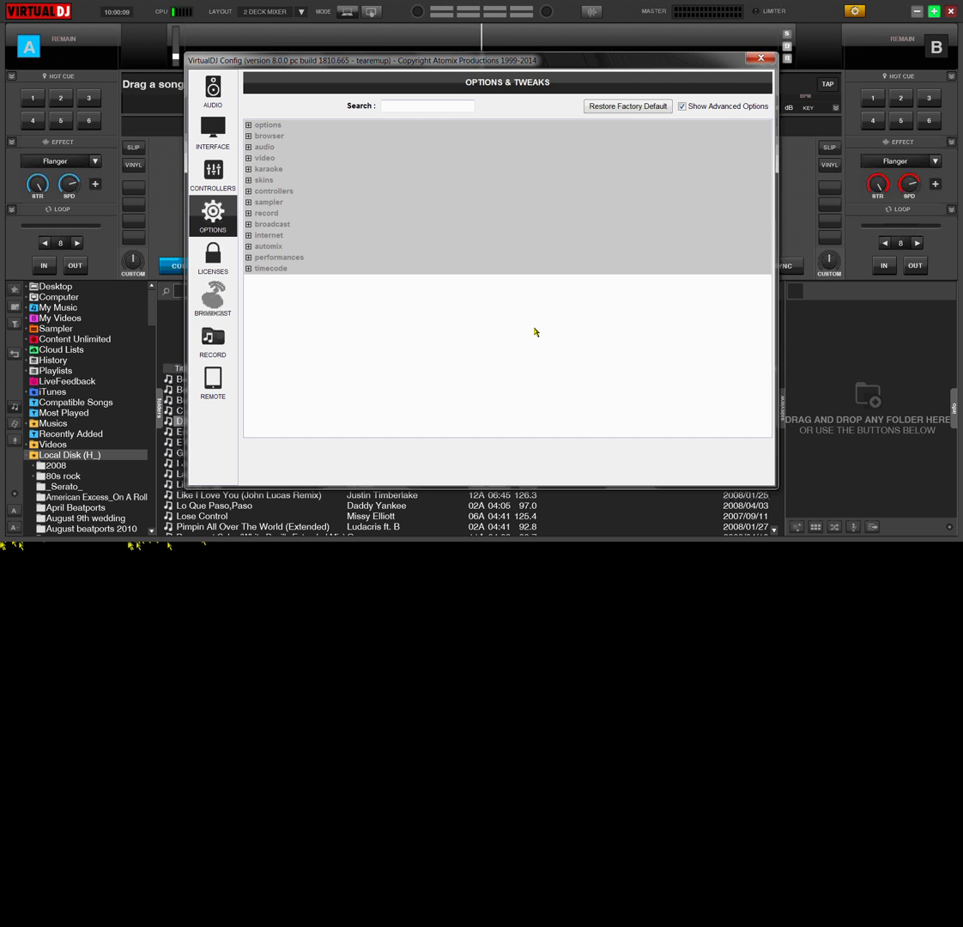
{"action": "left_click", "coordinate": [760, 57]}
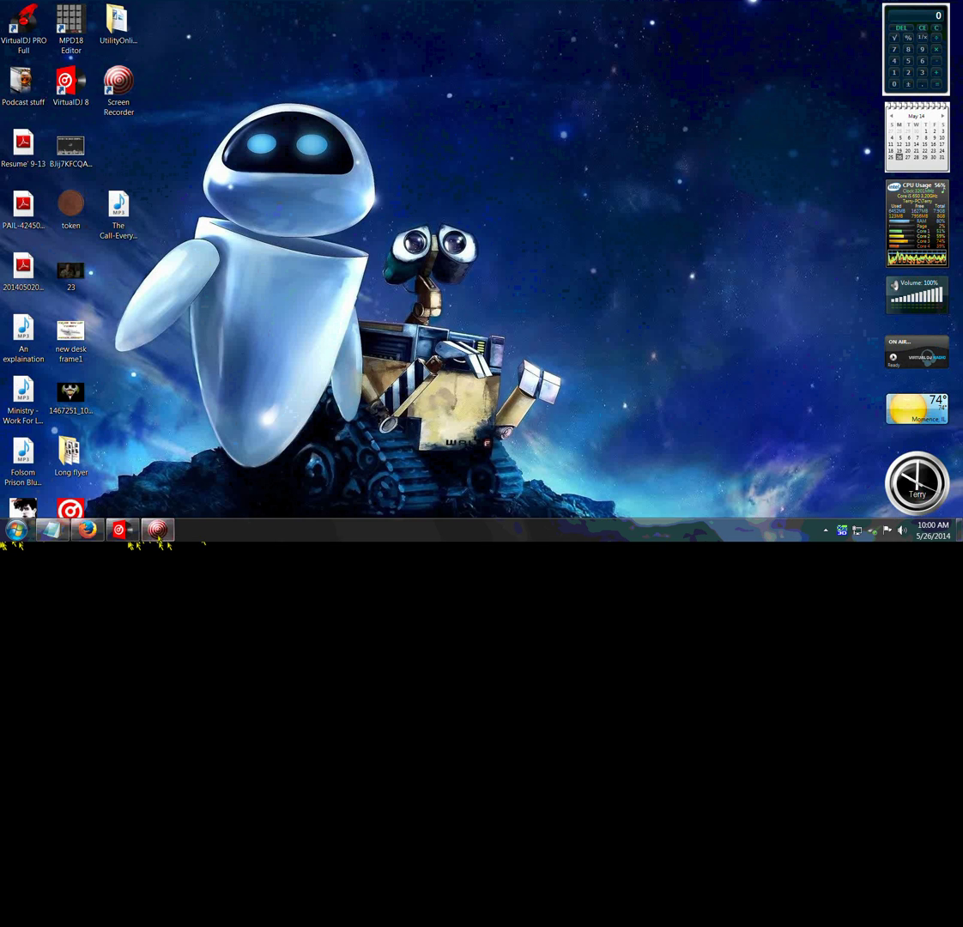
Restore the Screen Recorder window from the taskbar
{"action": "left_click", "coordinate": [157, 527]}
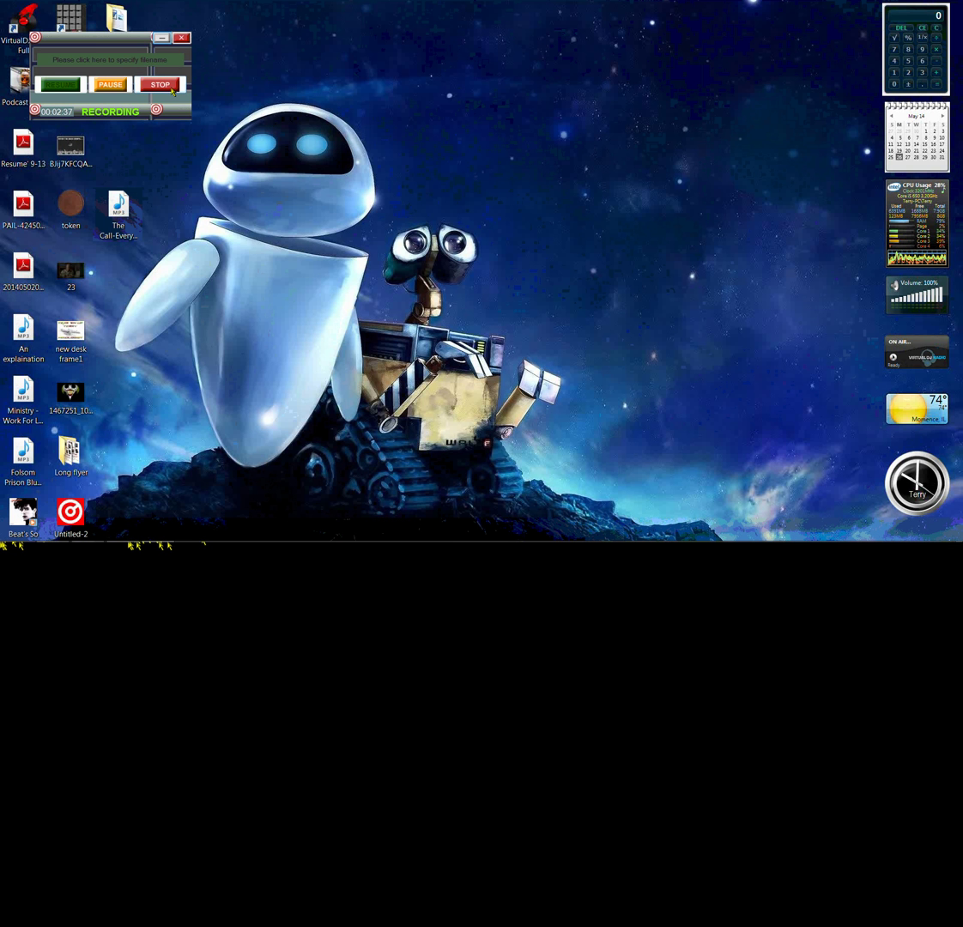